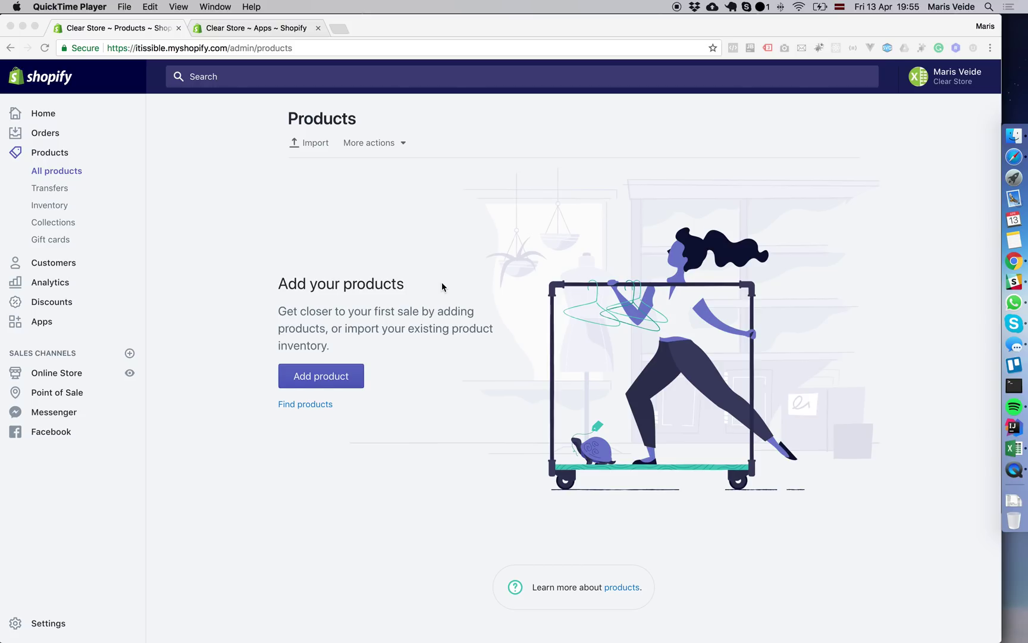
# Replace the old workbook with a new blank one and rename Sheet1 to Products
pyautogui.click(395, 285)
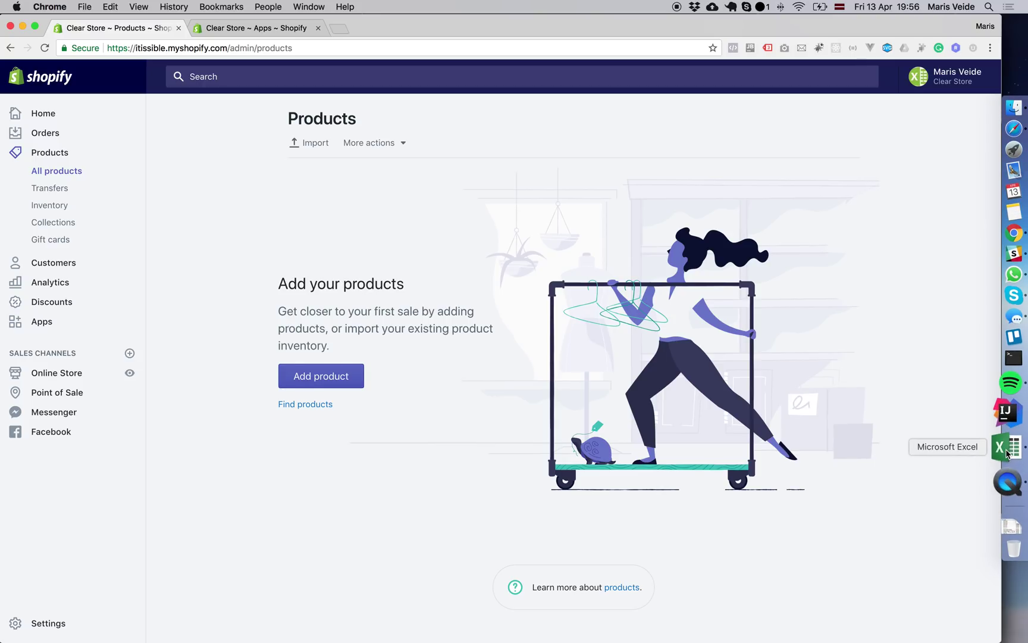
pyautogui.click(993, 452)
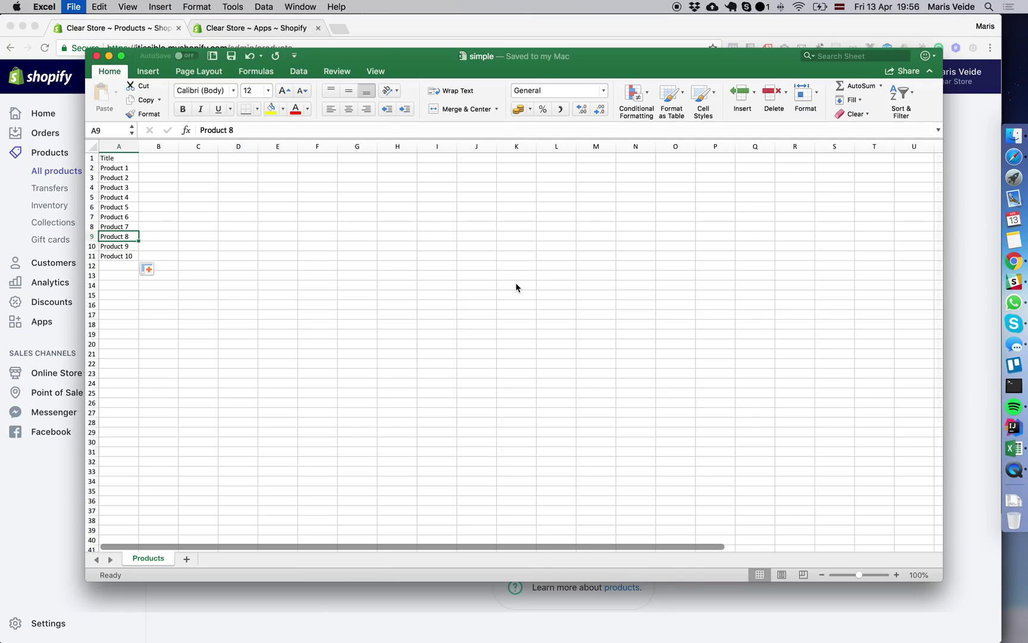
pyautogui.press('cmd+m')
pyautogui.click(1015, 460)
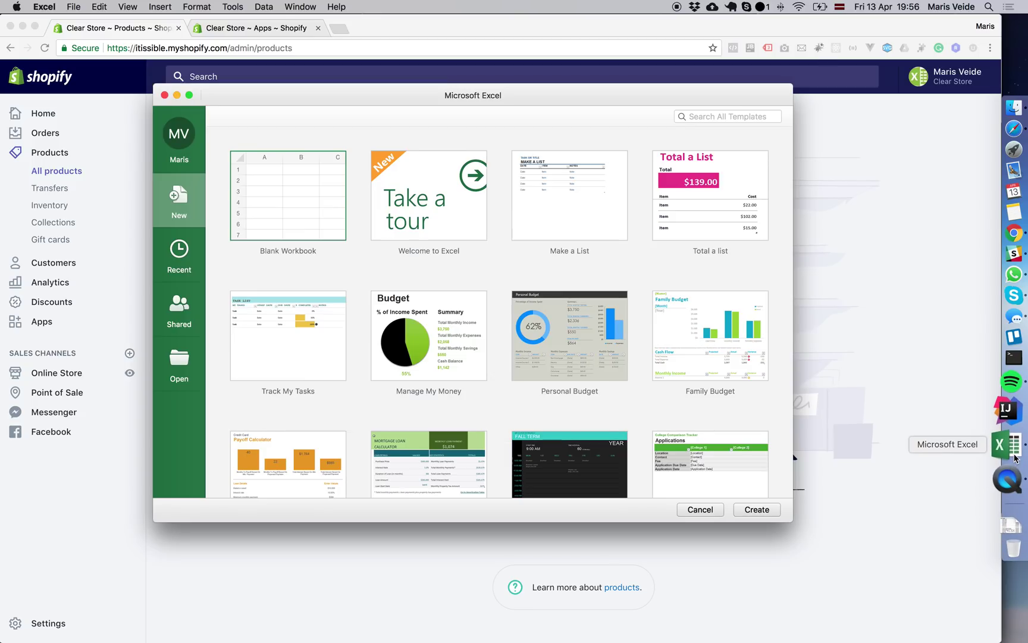
pyautogui.press('Return')
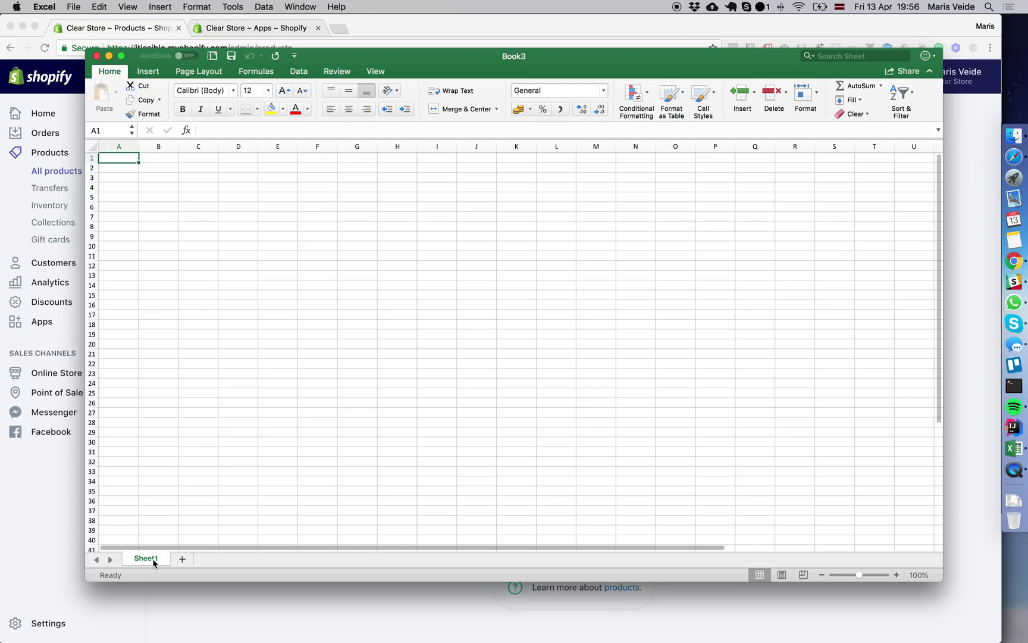
pyautogui.doubleClick(147, 558)
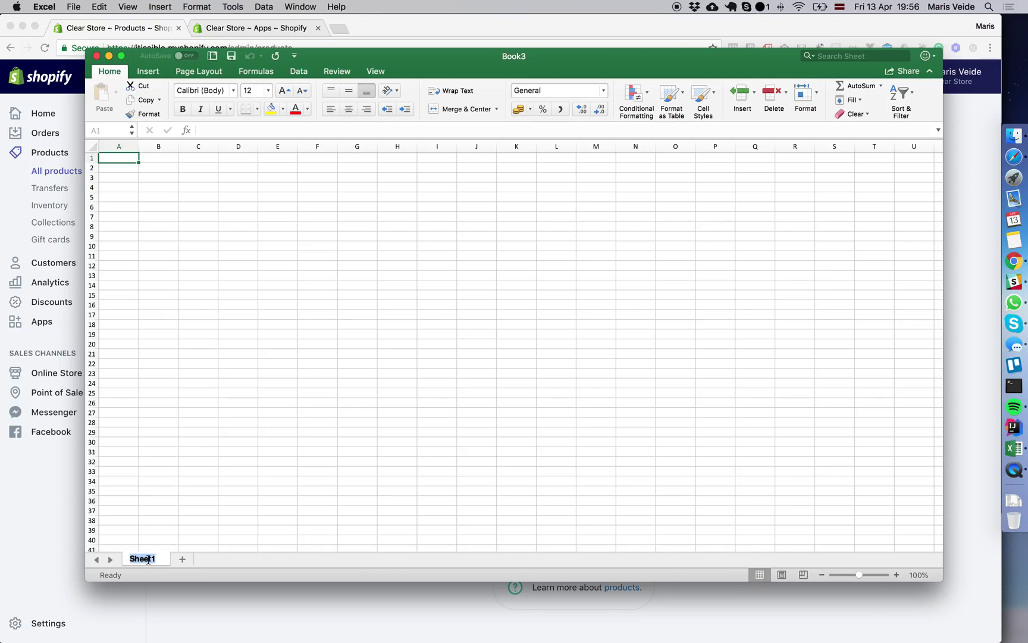
pyautogui.write('Products')
pyautogui.press('Return')
# Enter the Title header in A1 and fill column A with Product 1 through Product 10
pyautogui.write('Title')
pyautogui.press('Return')
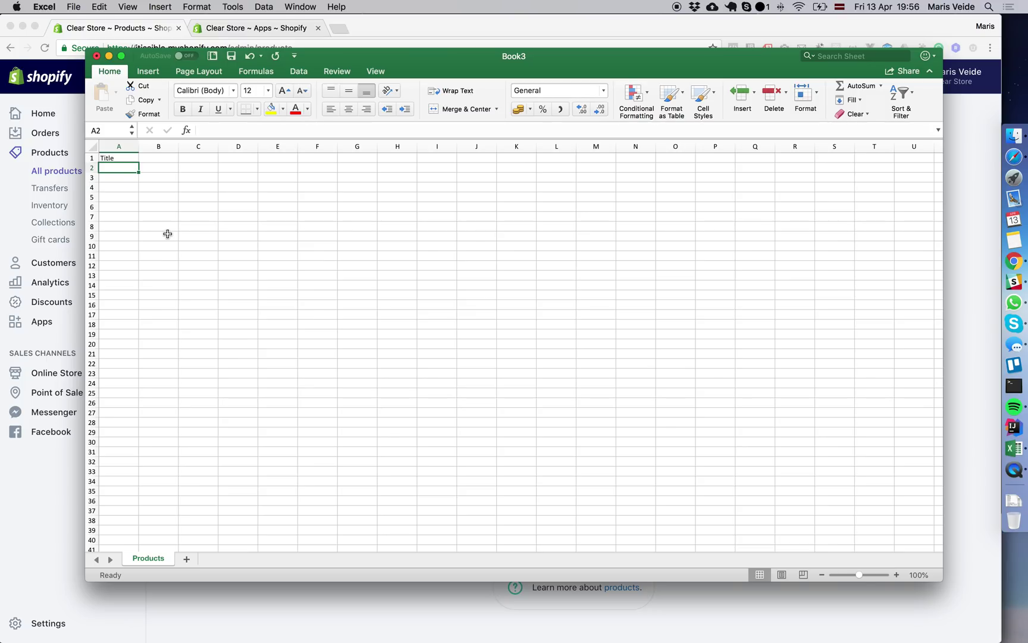
pyautogui.write('Product 1')
pyautogui.hotkey('ctrl', 'Return')
pyautogui.moveTo(140, 173); pyautogui.dragTo(129, 259)
pyautogui.click(124, 206)
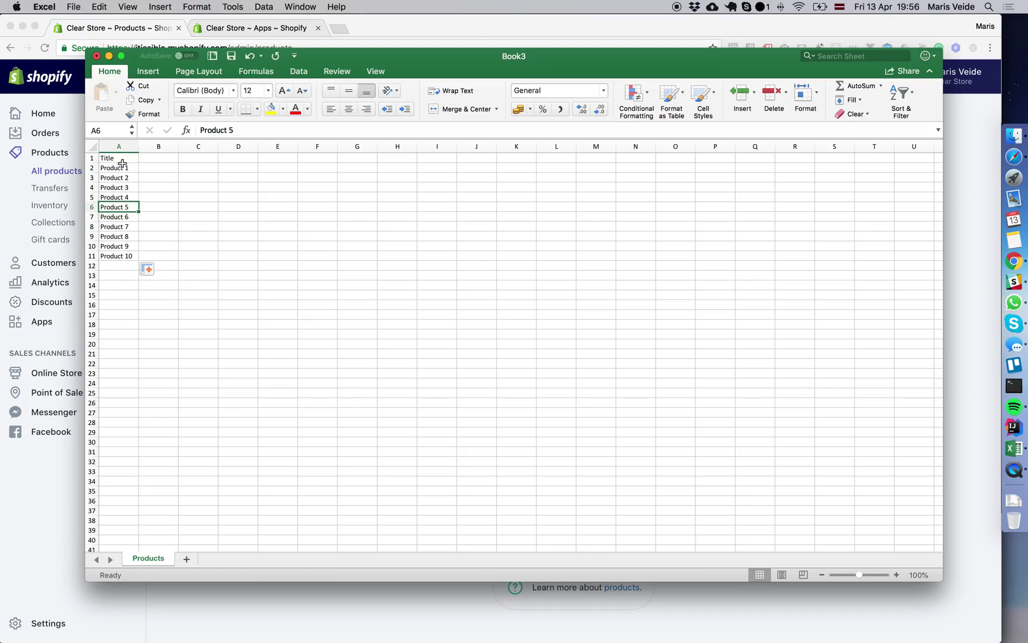
pyautogui.click(154, 199)
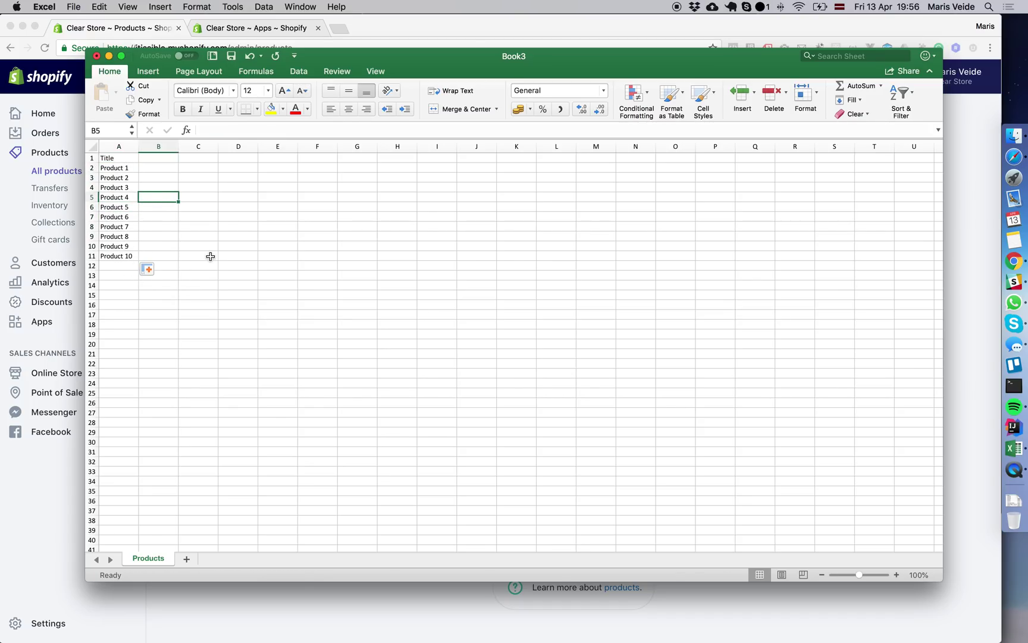
# Save the workbook as simple.xlsx
pyautogui.press('super+s')
pyautogui.write('s')
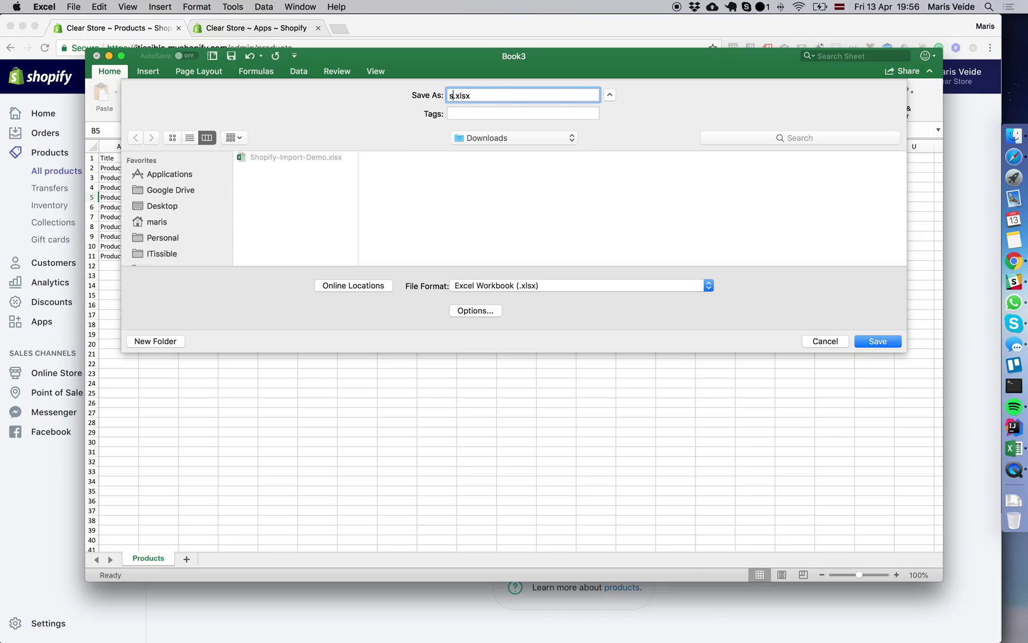
pyautogui.write('imple')
pyautogui.press('Return')
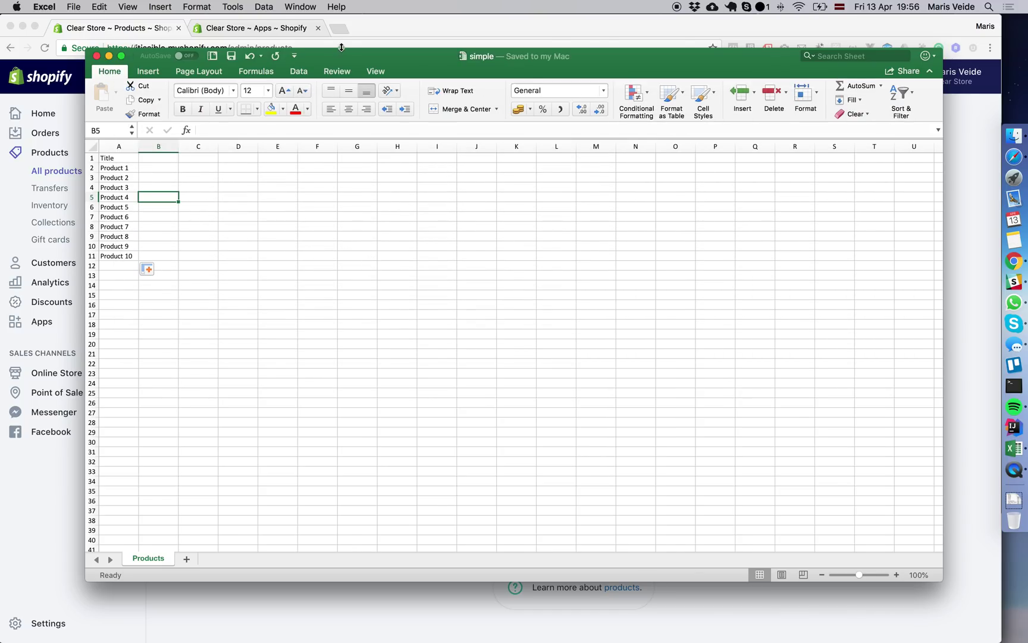
# Upload simple.xlsx in Excelify and import its Products sheet as 10 new products
pyautogui.click(341, 47)
pyautogui.click(265, 28)
pyautogui.click(450, 327)
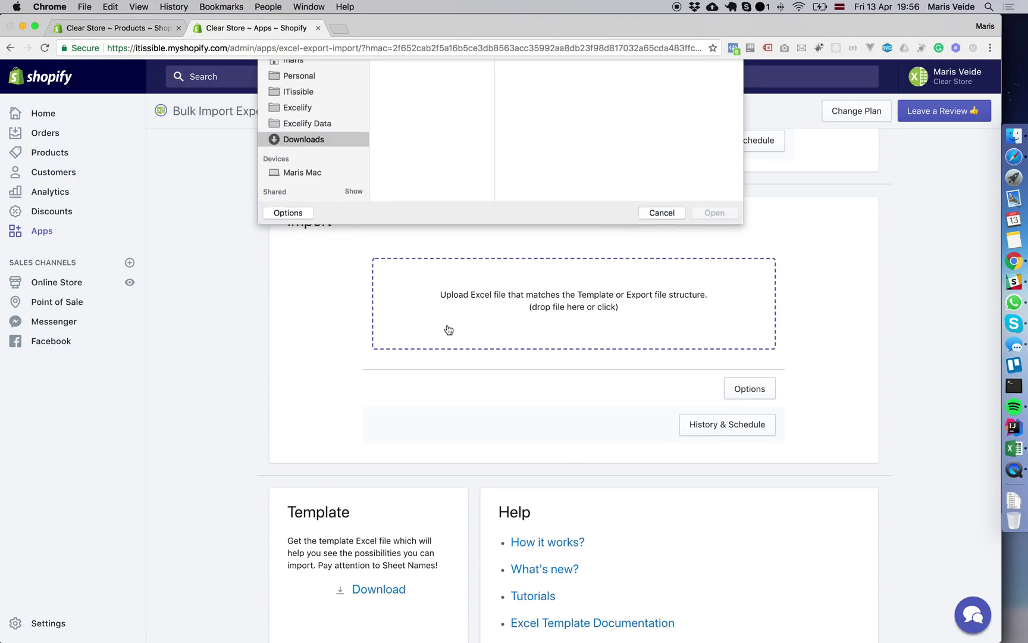
pyautogui.doubleClick(411, 99)
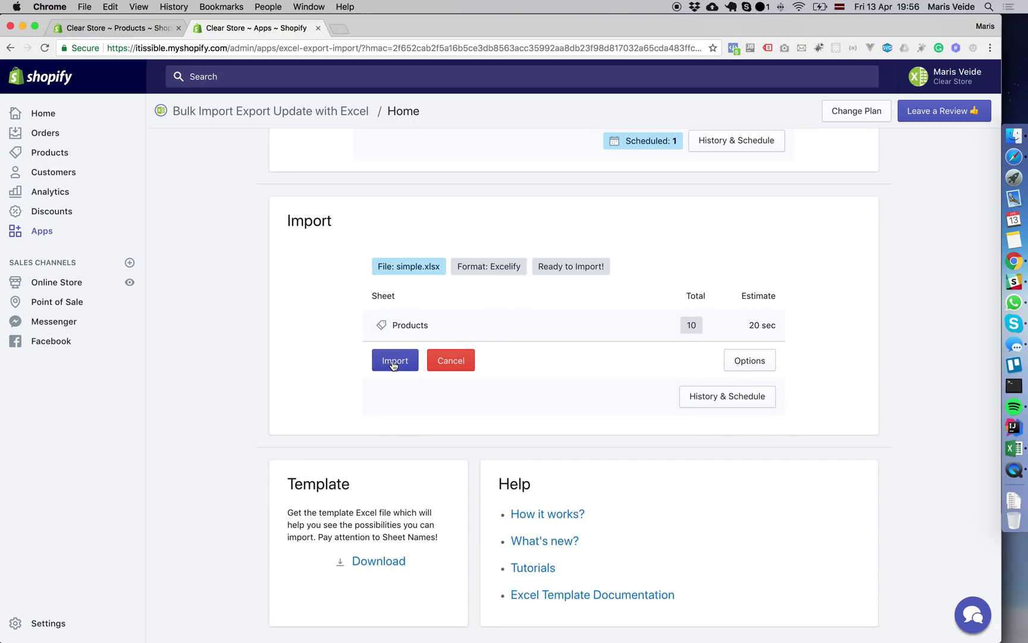
pyautogui.click(393, 364)
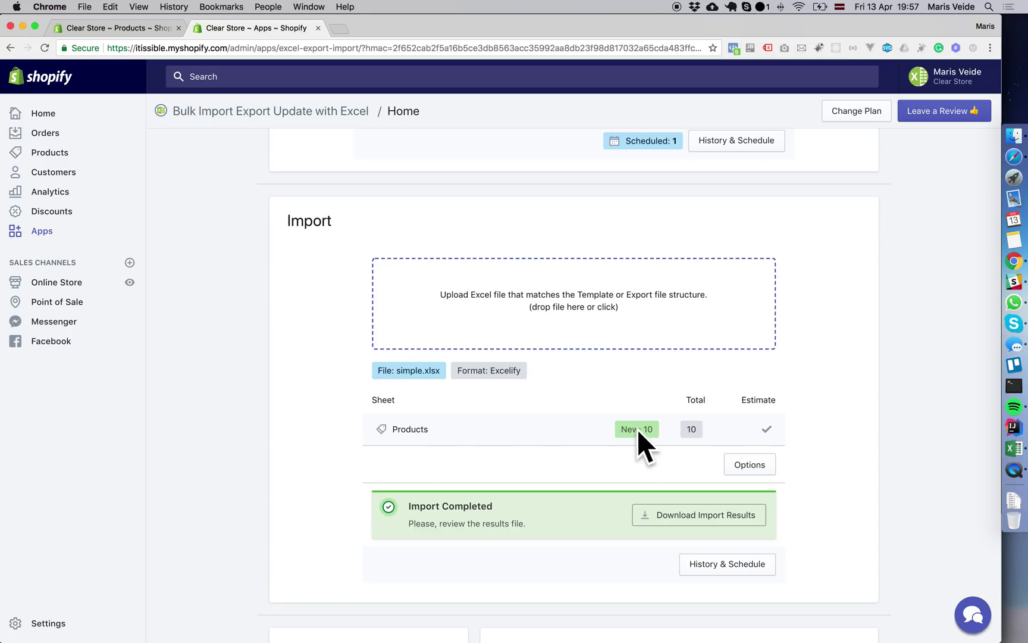
# Reload the Shopify Products list to show Product 1 through Product 10
pyautogui.click(144, 32)
pyautogui.press('super+r')
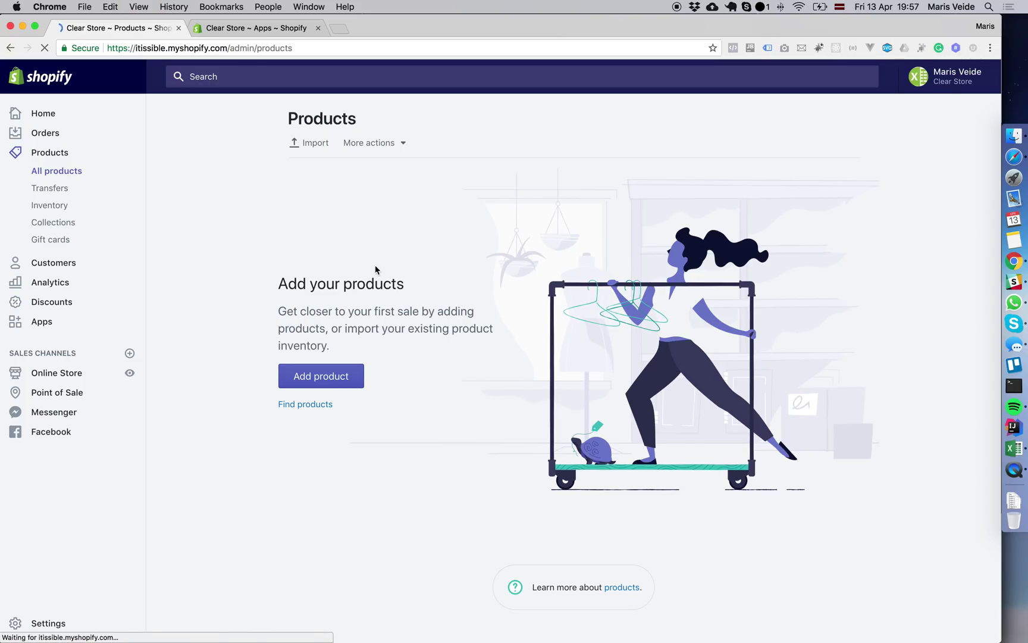
pyautogui.scroll(-3, 357, 307)
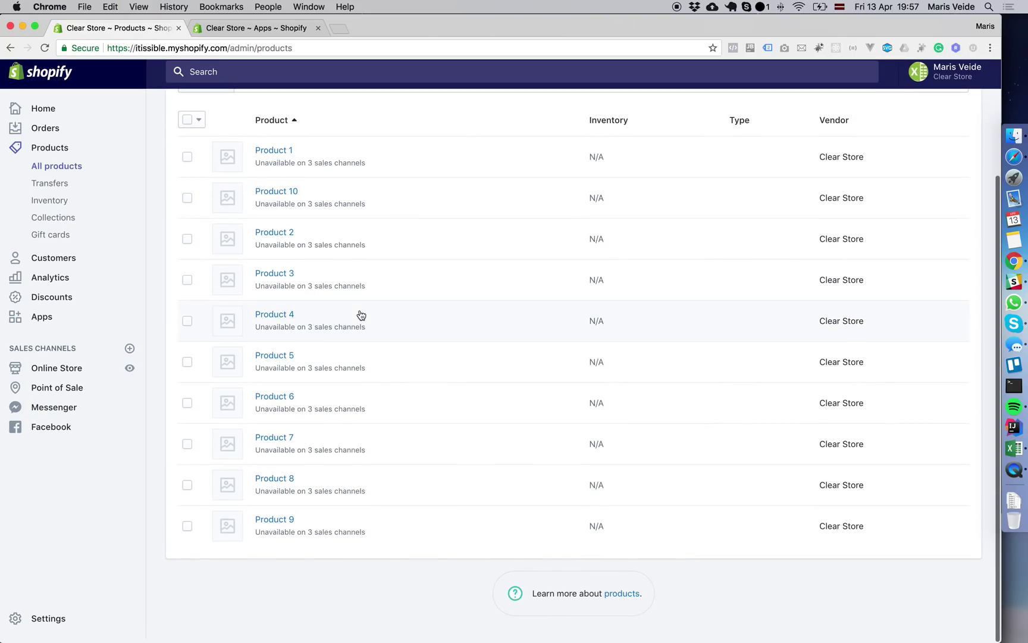
pyautogui.scroll(2, 339, 300)
# Review Product 1's detail page, then return to the simple workbook in Excel
pyautogui.click(276, 271)
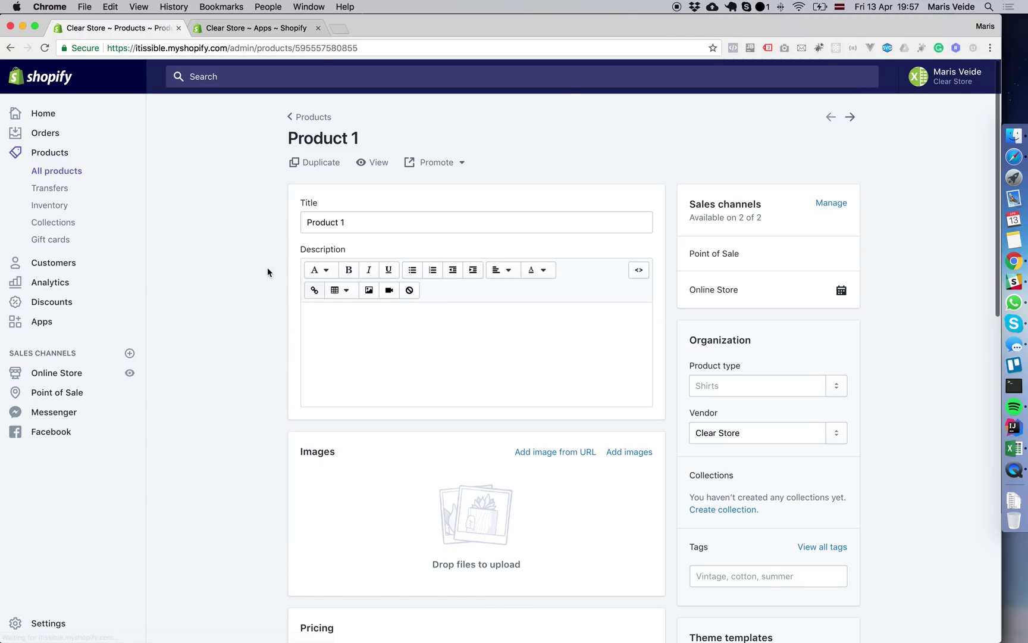
pyautogui.scroll(-3, 271, 272)
pyautogui.scroll(3, 274, 273)
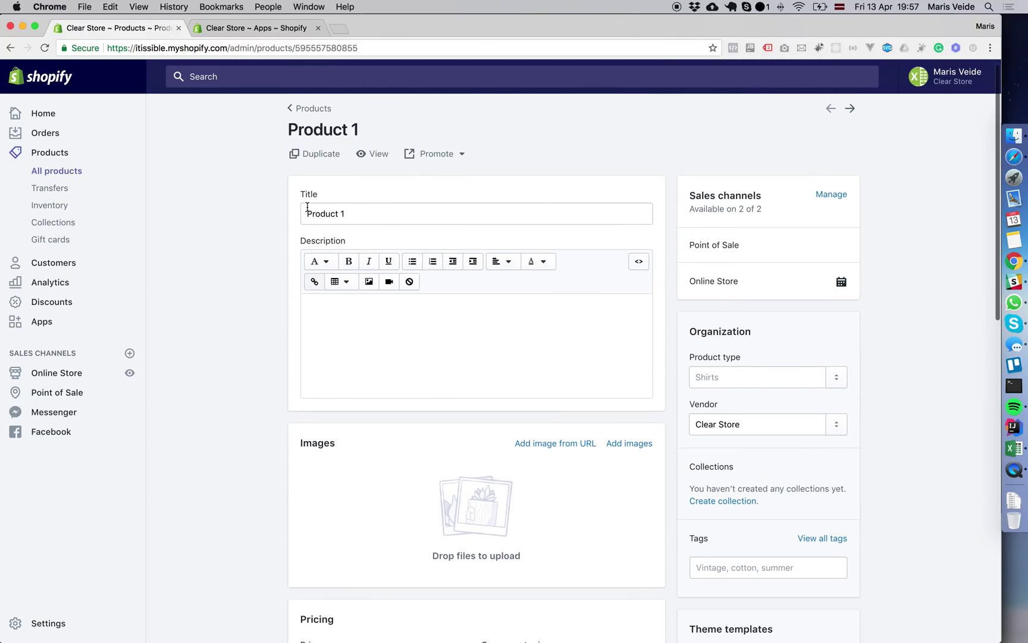
pyautogui.scroll(-2, 396, 317)
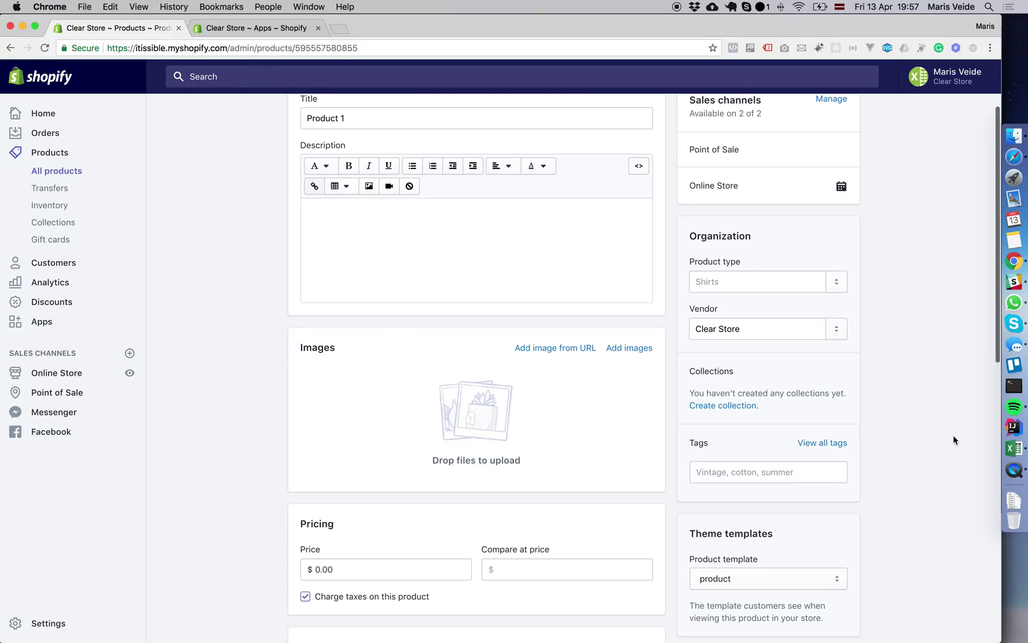
pyautogui.click(1014, 447)
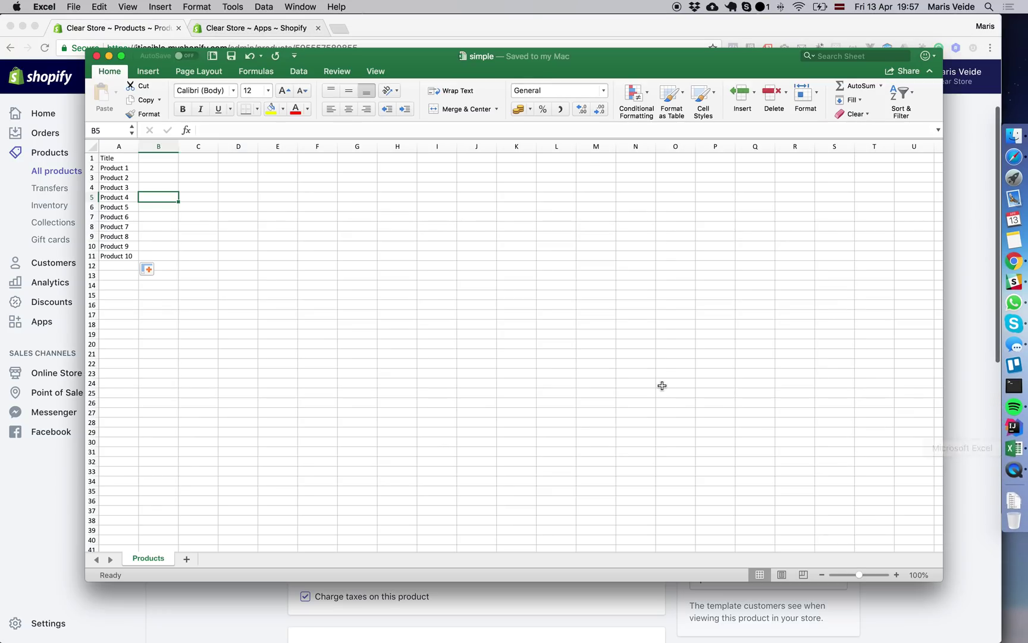
# Add a Tags header in B1 and the value New Tag in B2
pyautogui.click(150, 161)
pyautogui.write('Tags')
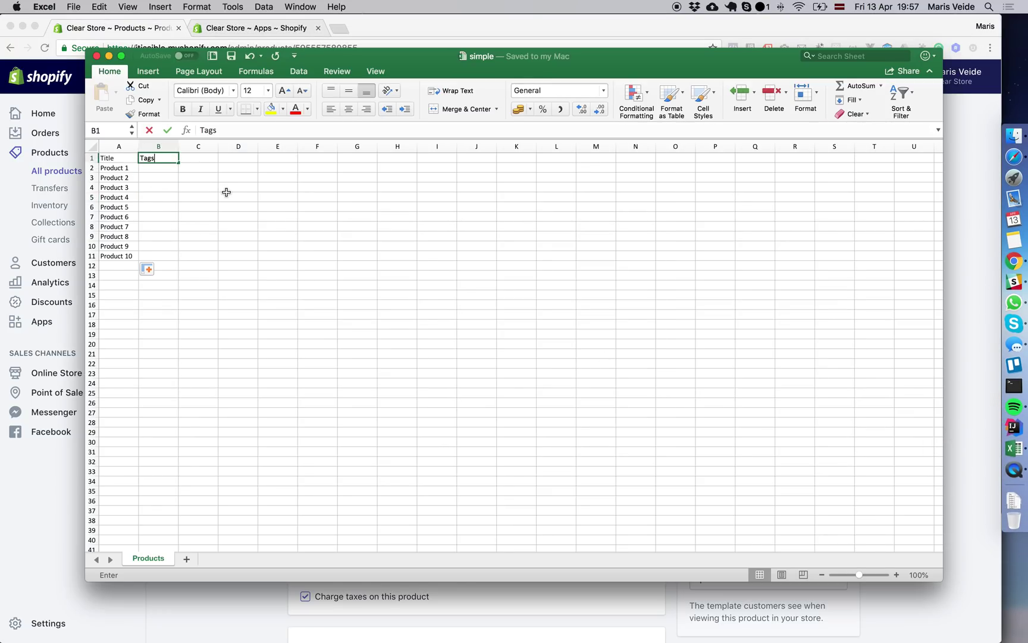
pyautogui.press('Return')
pyautogui.write('New')
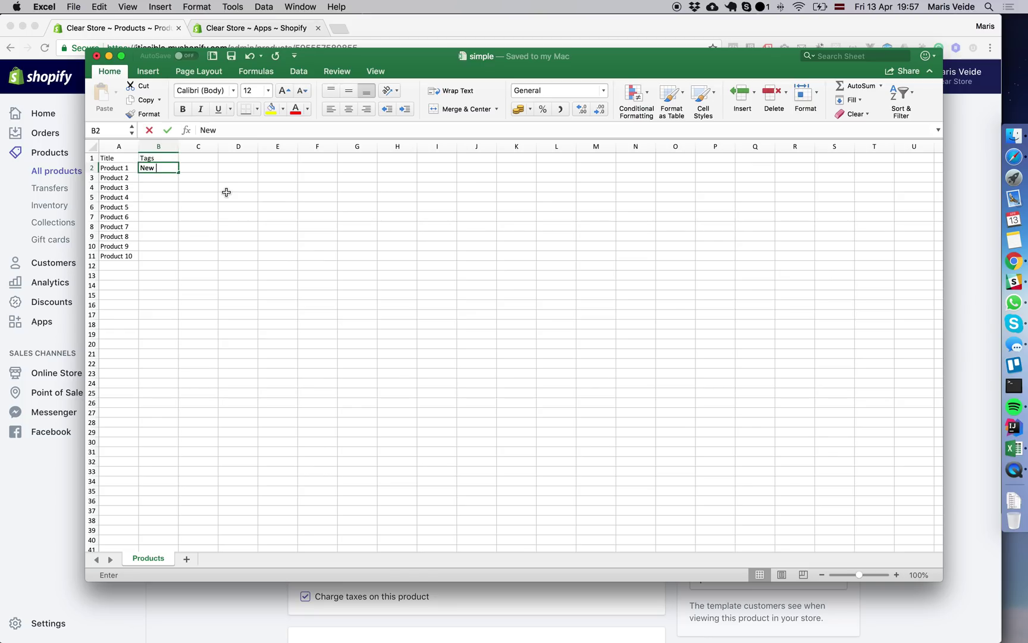
pyautogui.write(' Nag')
pyautogui.press('Return')
pyautogui.press('Up')
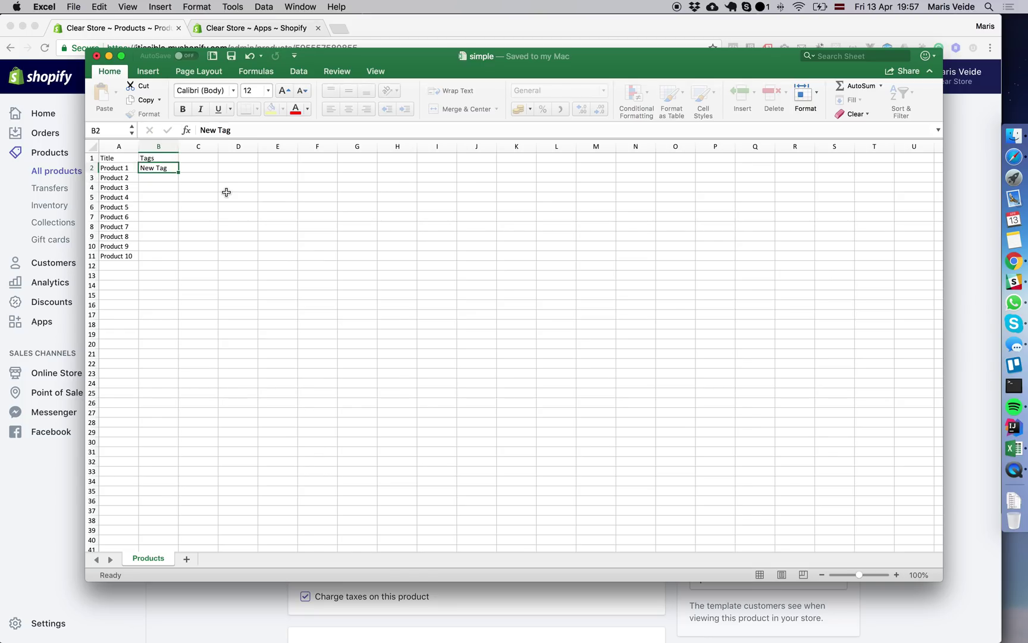
# Copy New Tag from B2 into B3 through B11
pyautogui.press('super+c')
pyautogui.press('Down')
pyautogui.hotkey('shift', 'Down')
pyautogui.hotkey('shift', 'Down')
pyautogui.hotkey('shift', 'Down')
pyautogui.hotkey('shift', 'Down')
pyautogui.hotkey('shift', 'Down')
pyautogui.hotkey('shift', 'Down')
pyautogui.hotkey('shift', 'Down')
pyautogui.hotkey('shift', 'Down')
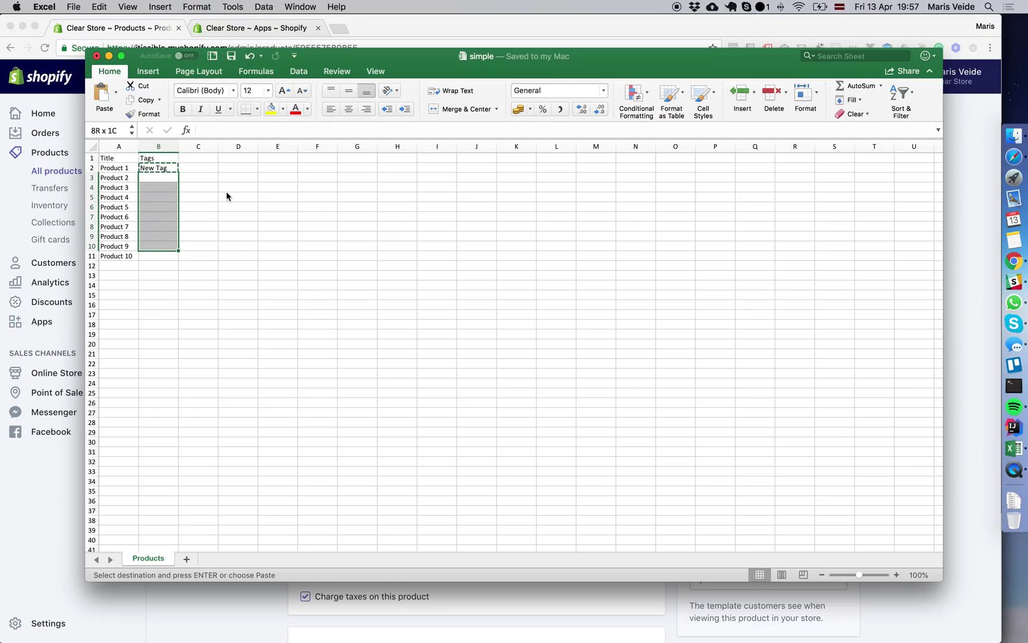
pyautogui.press('super+v')
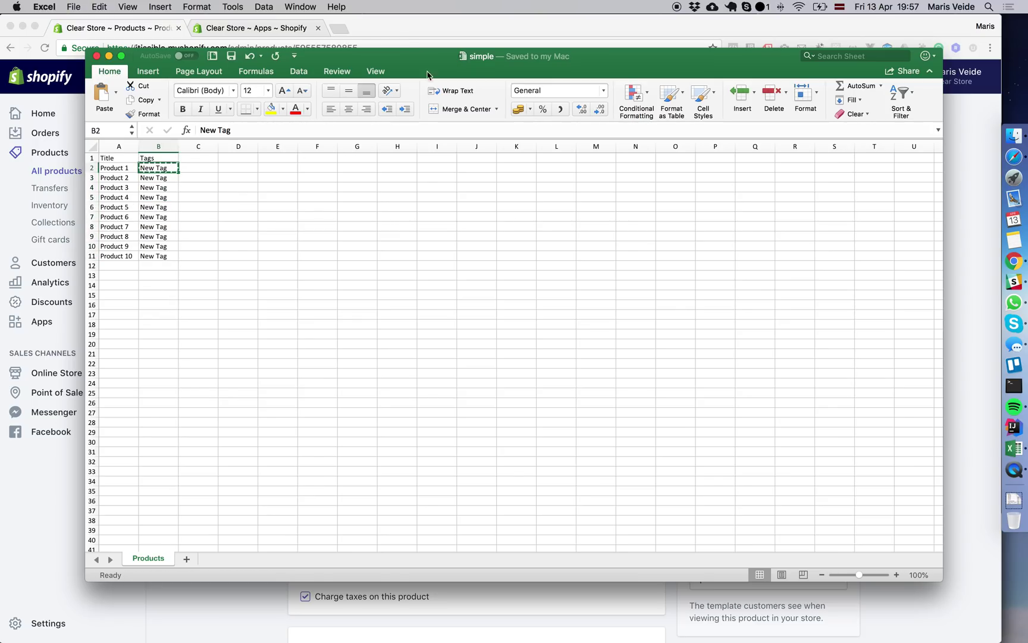
pyautogui.click(302, 31)
pyautogui.click(303, 29)
# Re-import simple.xlsx in Excelify to update all 10 products with their tags
pyautogui.click(475, 322)
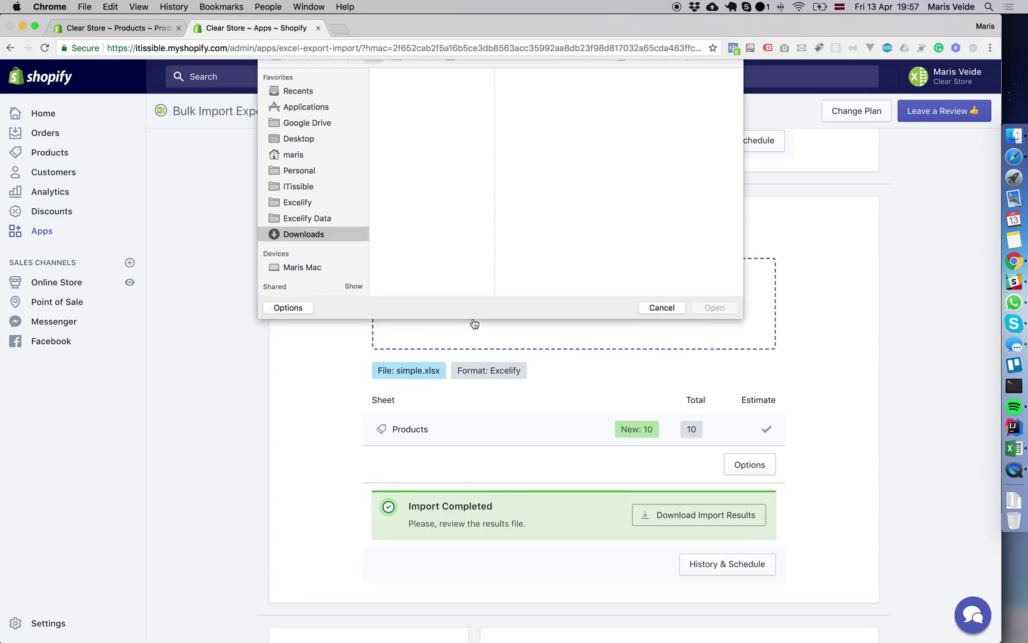
pyautogui.doubleClick(423, 99)
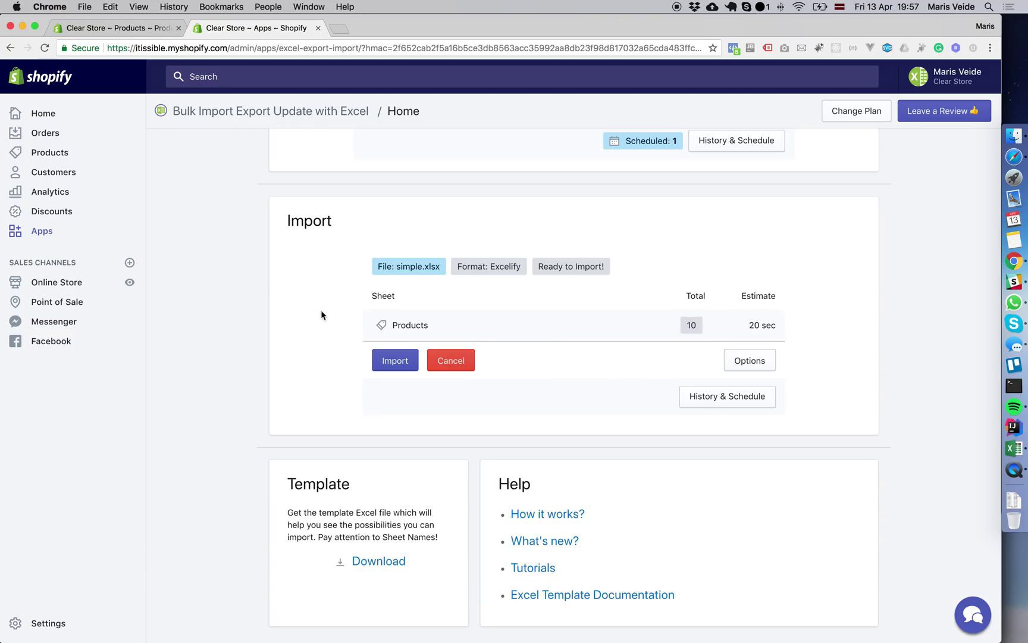
pyautogui.click(396, 363)
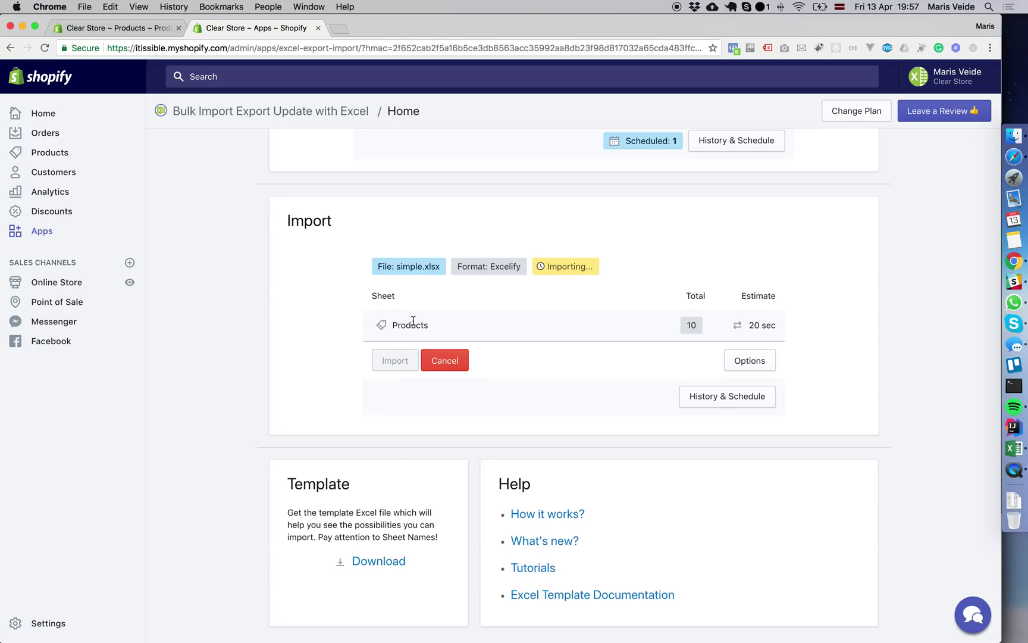
pyautogui.moveTo(739, 325)
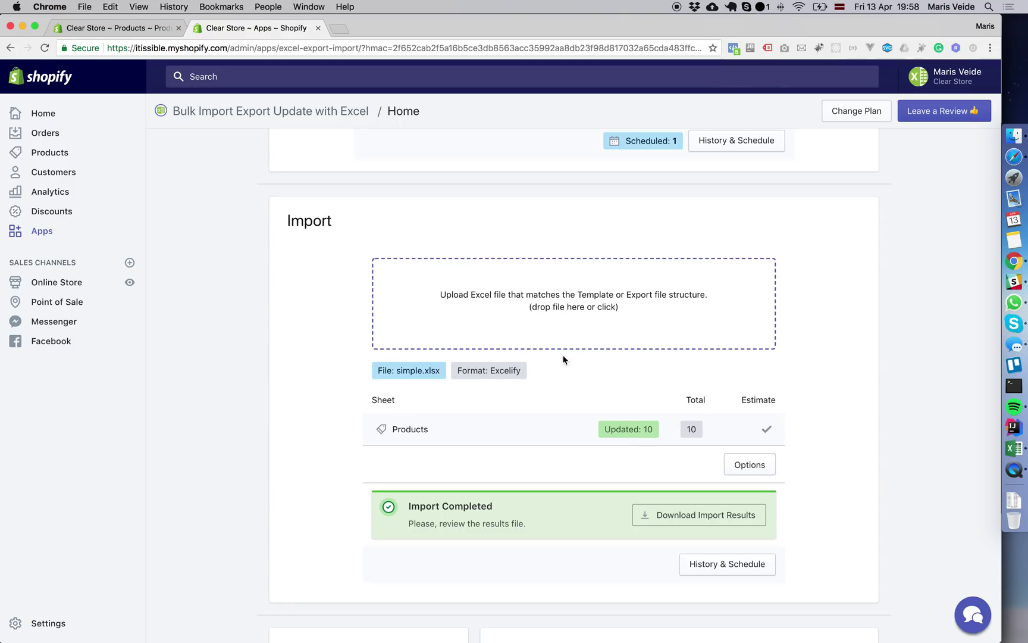
# Reload Product 1 and confirm its Tags field shows New Tag, then return to Excel
pyautogui.click(156, 28)
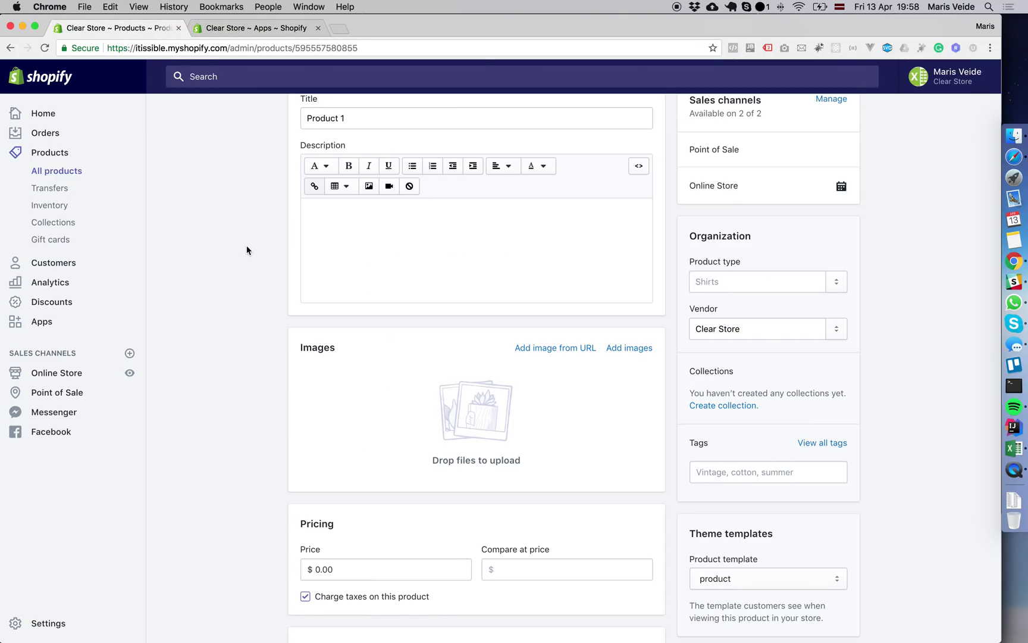
pyautogui.press('super+r')
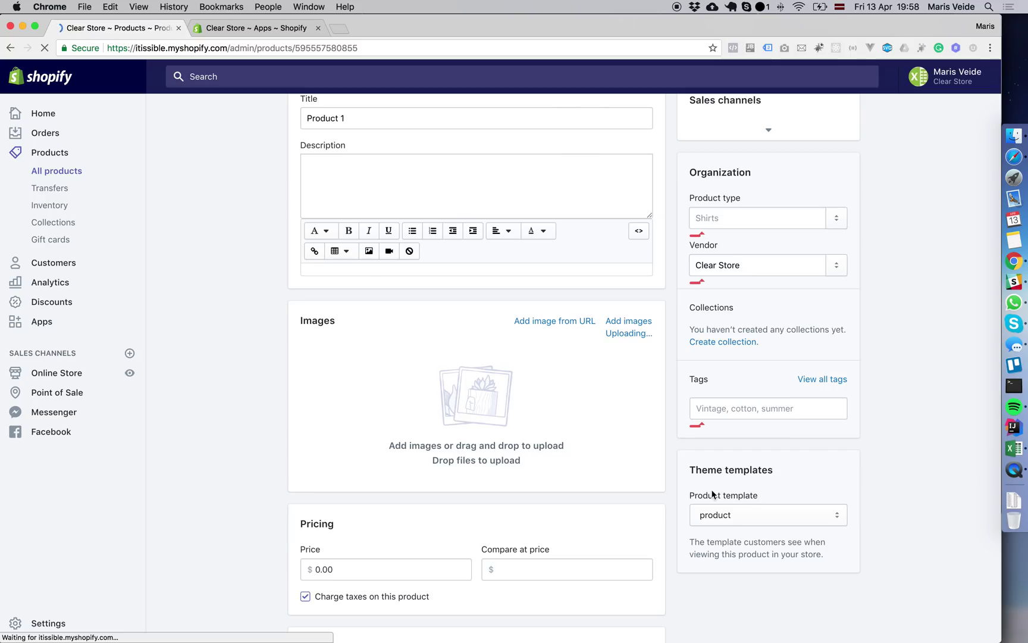
pyautogui.moveTo(693, 498); pyautogui.dragTo(733, 504)
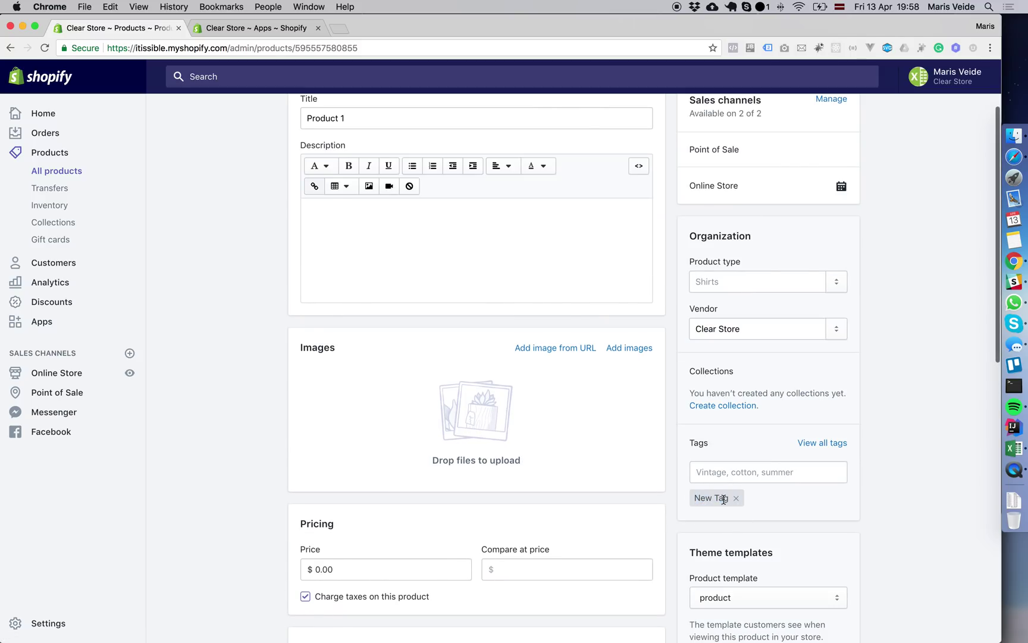
pyautogui.click(1014, 452)
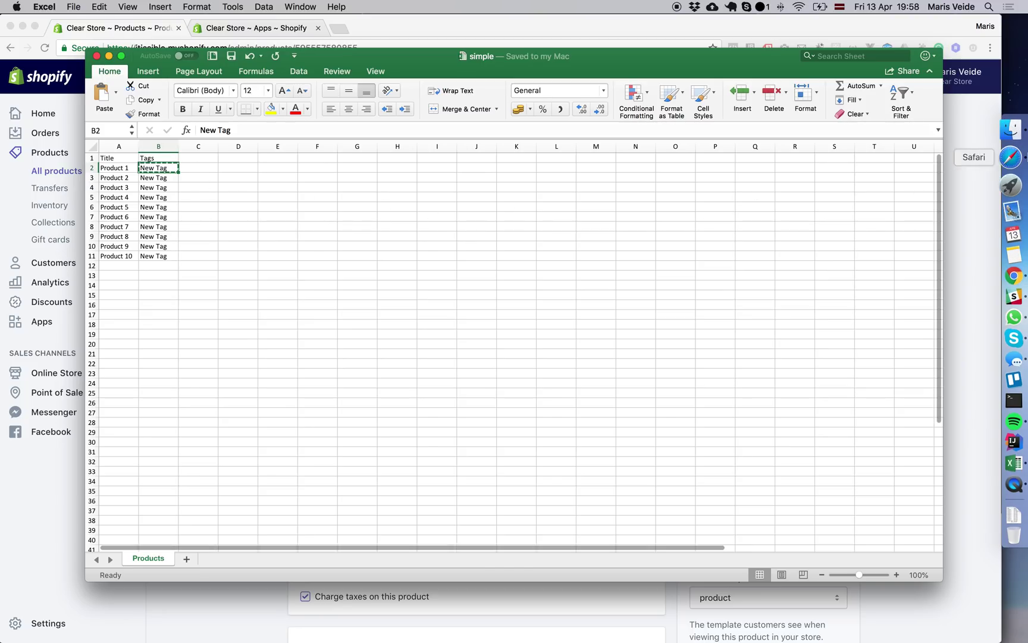
# Open Shopify-Import-Demo.xlsx from Downloads and scroll across its Products sheet columns
pyautogui.click(1013, 136)
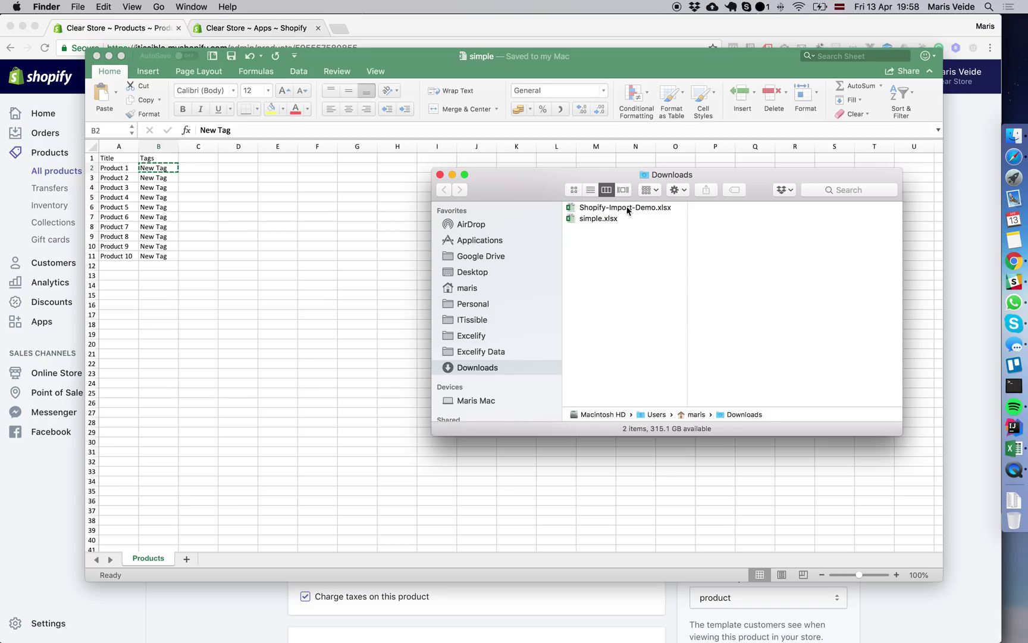
pyautogui.doubleClick(621, 208)
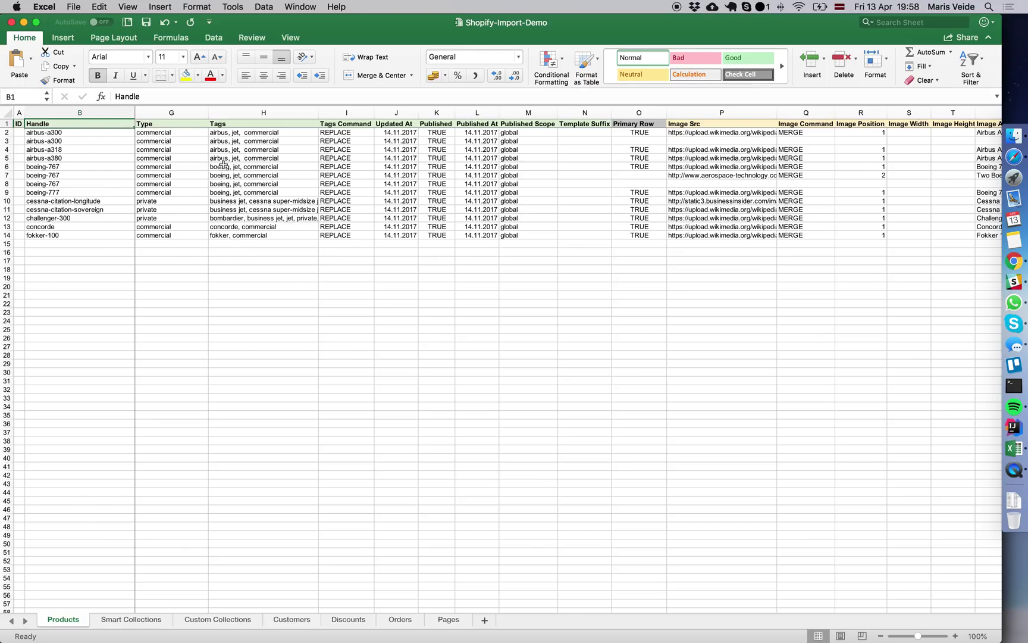
pyautogui.hscroll(7, 381, 164)
pyautogui.hscroll(12, 402, 168)
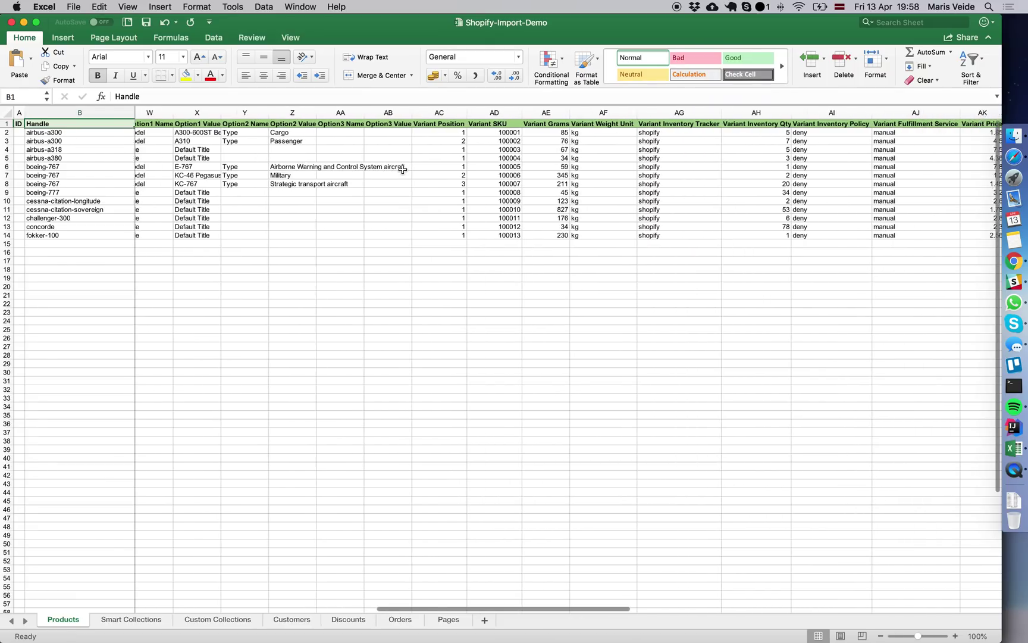
pyautogui.hscroll(-3, 400, 170)
pyautogui.hscroll(-15, 400, 170)
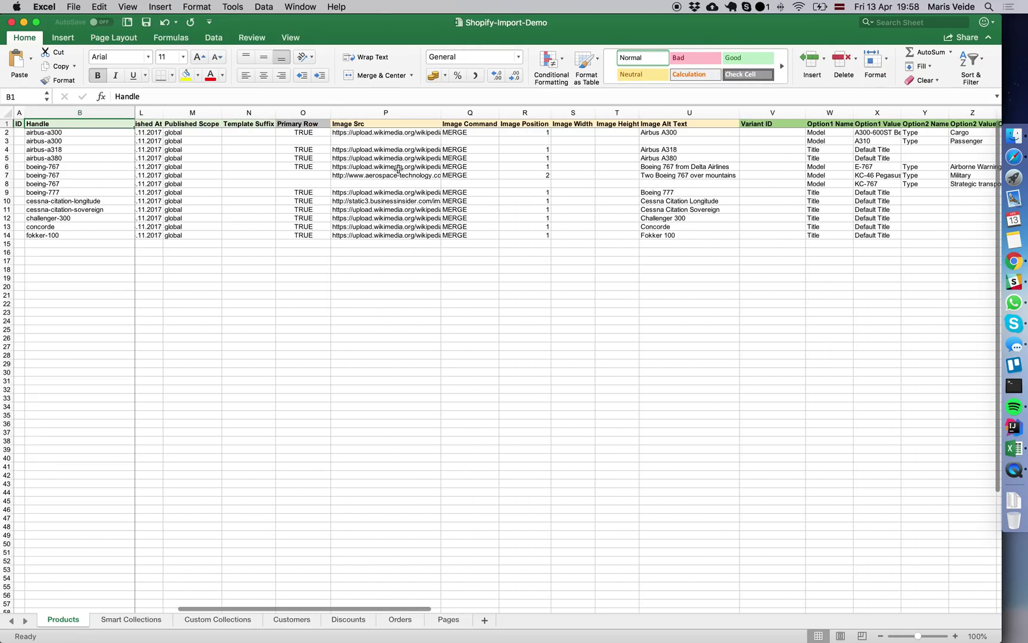
pyautogui.hscroll(5, 398, 158)
pyautogui.hscroll(15, 583, 211)
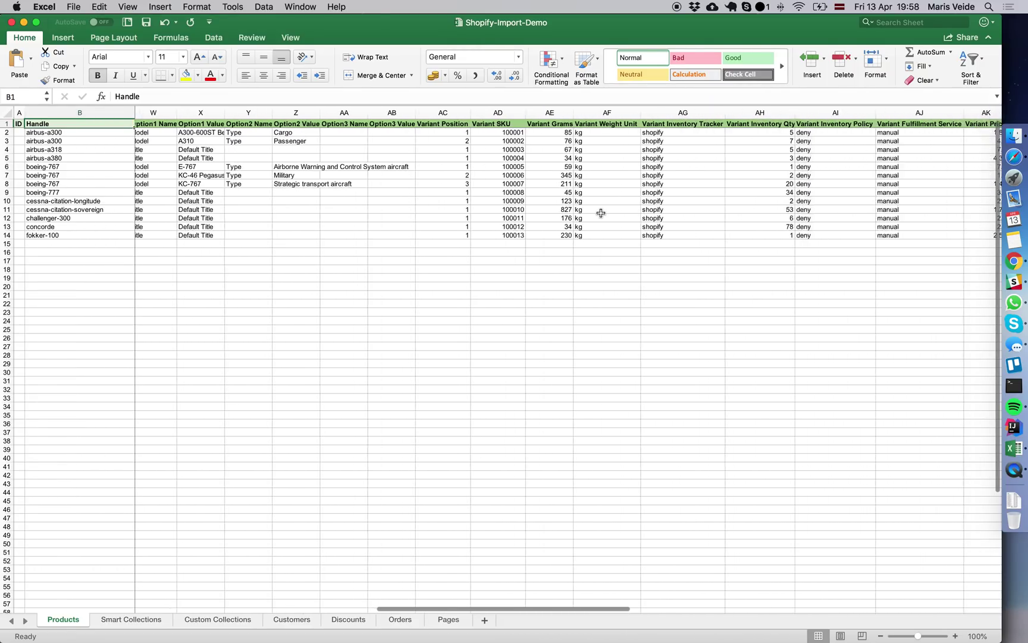
pyautogui.hscroll(2, 584, 211)
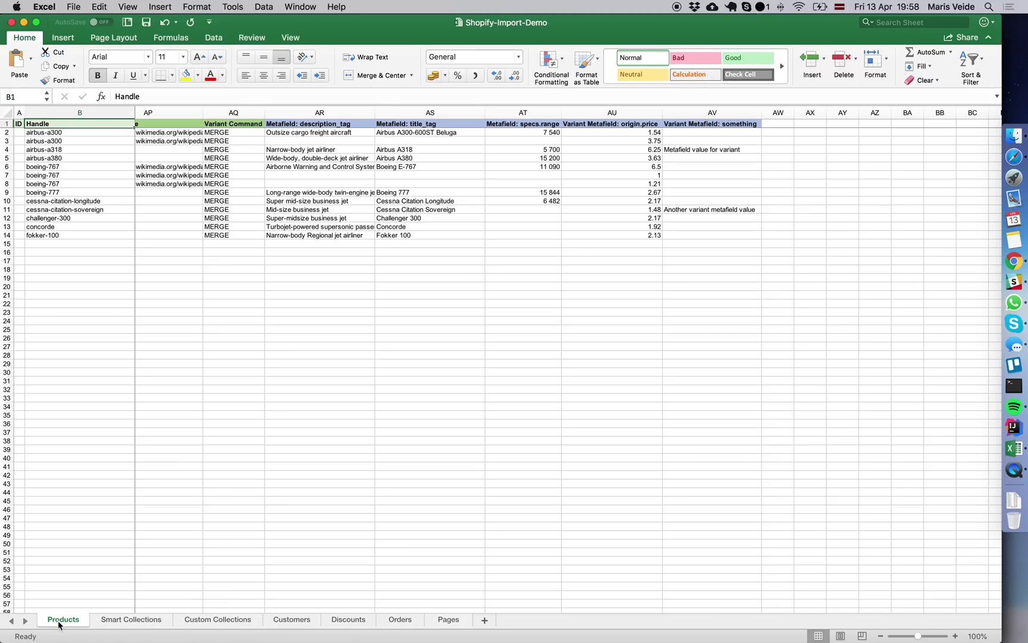
pyautogui.click(125, 619)
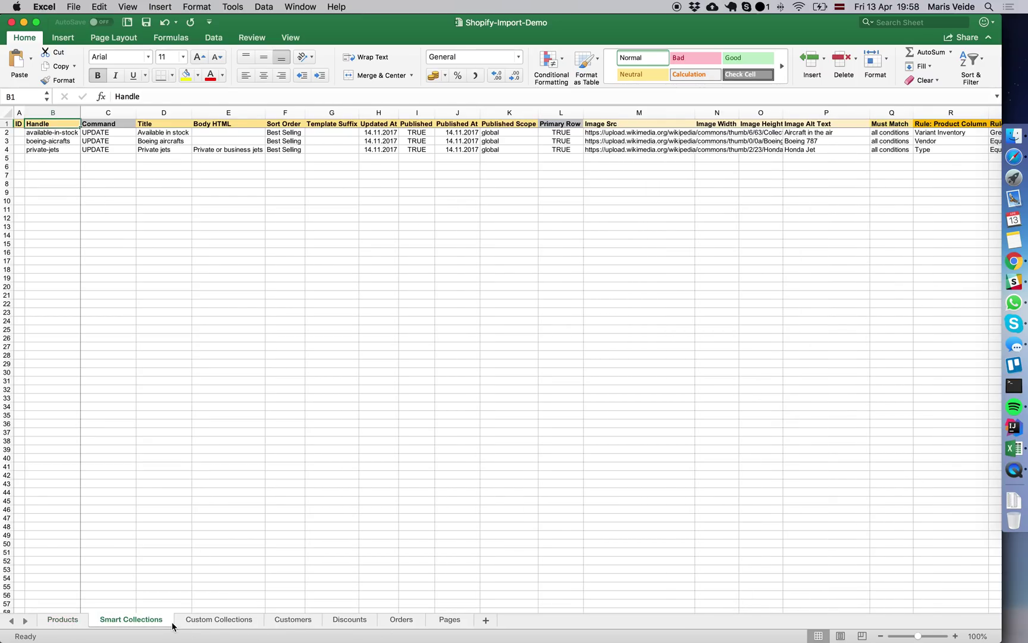
pyautogui.click(208, 620)
pyautogui.click(295, 622)
pyautogui.click(352, 621)
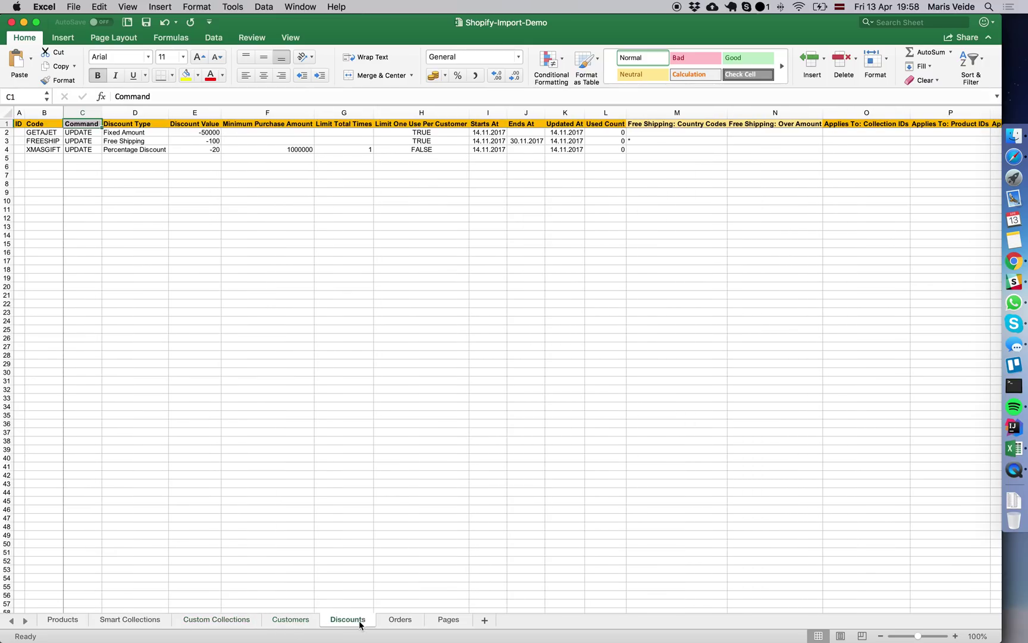
pyautogui.click(397, 620)
pyautogui.click(449, 623)
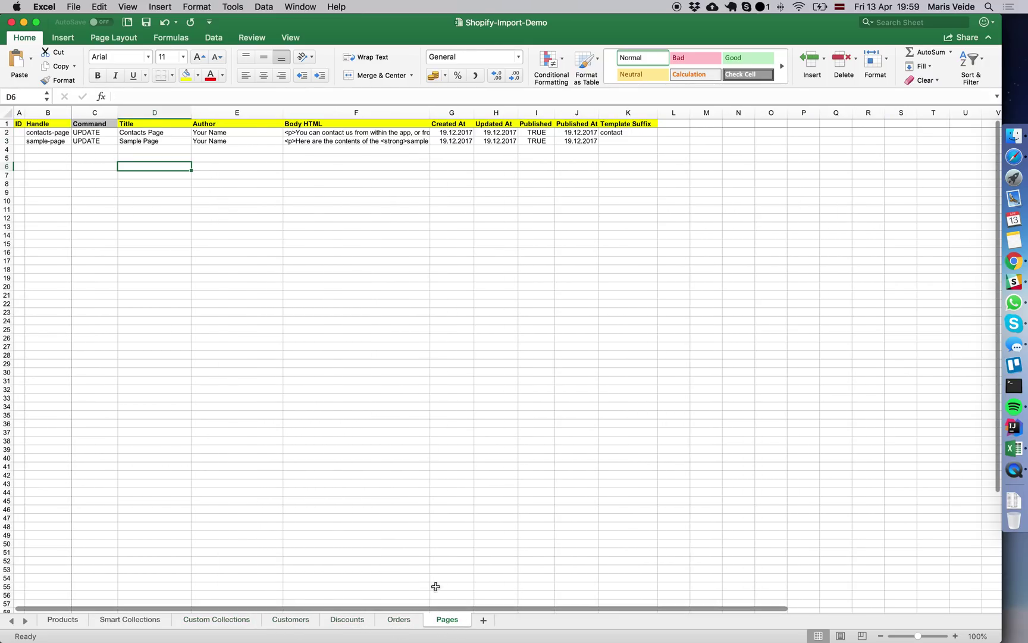
pyautogui.click(45, 624)
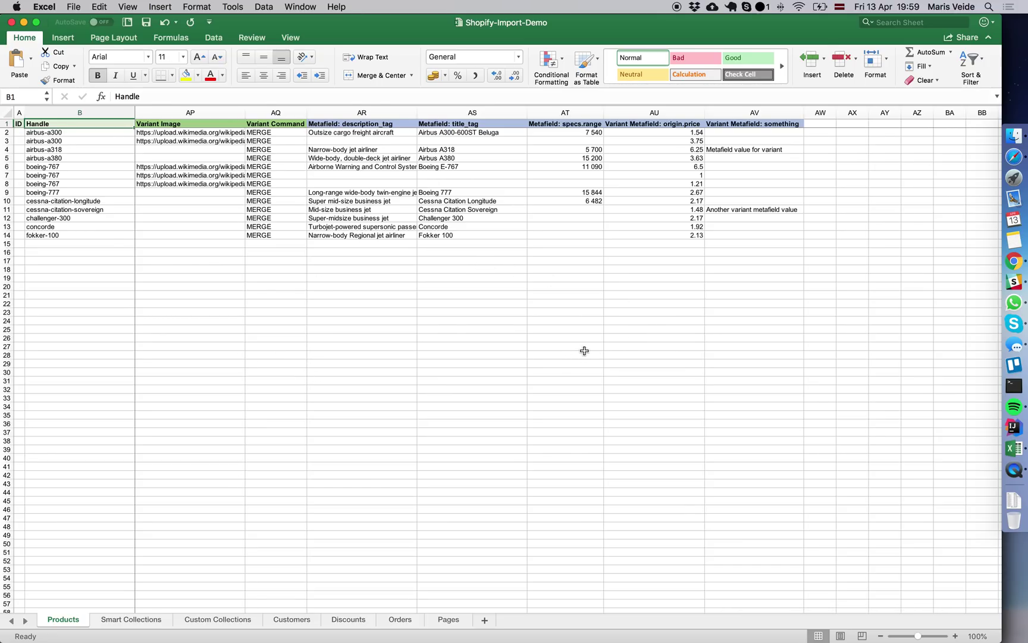
# Return to the browser and the store's full products list from the Product 1 page
pyautogui.press('super+Tab')
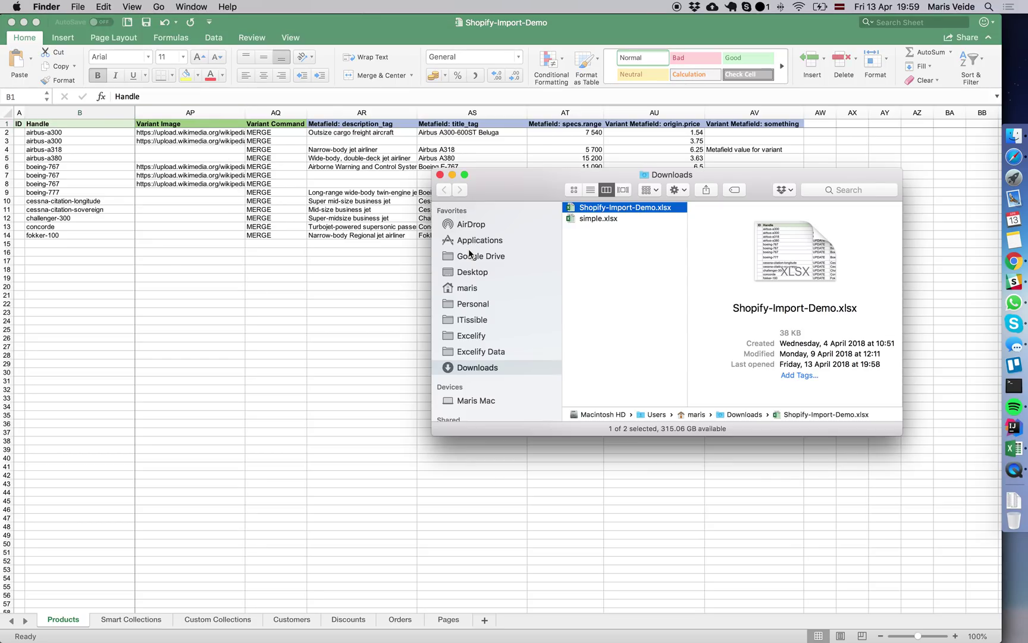
pyautogui.press('super+Tab')
pyautogui.press('super+Tab')
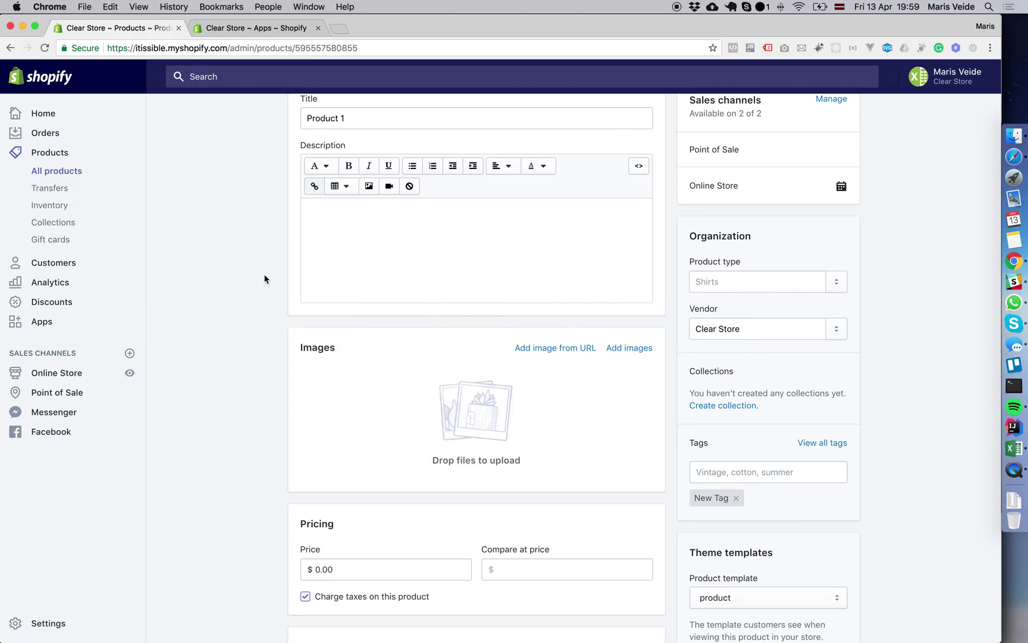
pyautogui.scroll(3, 264, 280)
pyautogui.click(332, 118)
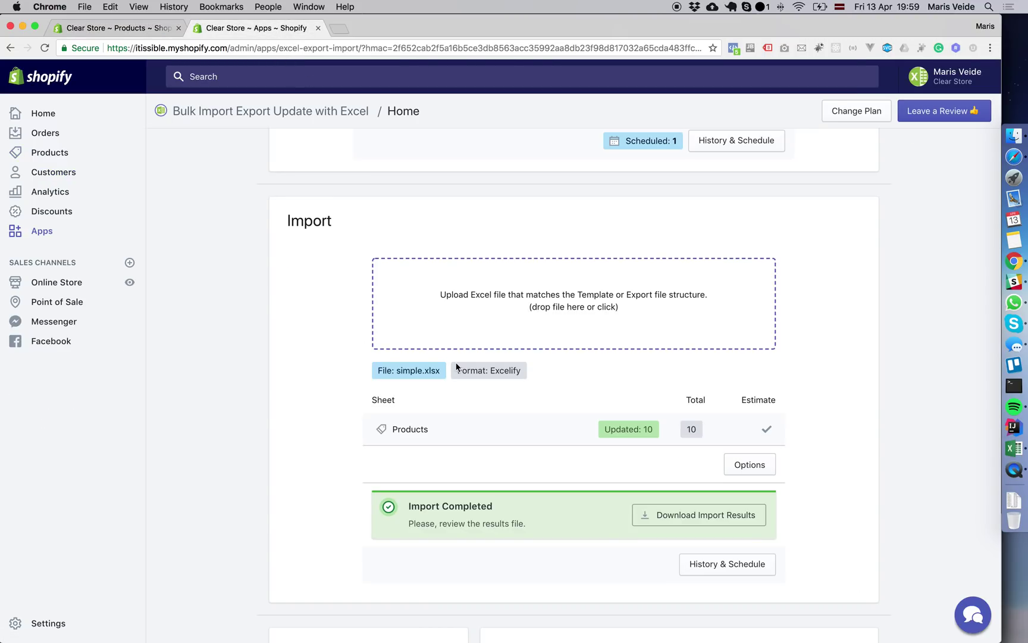
pyautogui.click(971, 617)
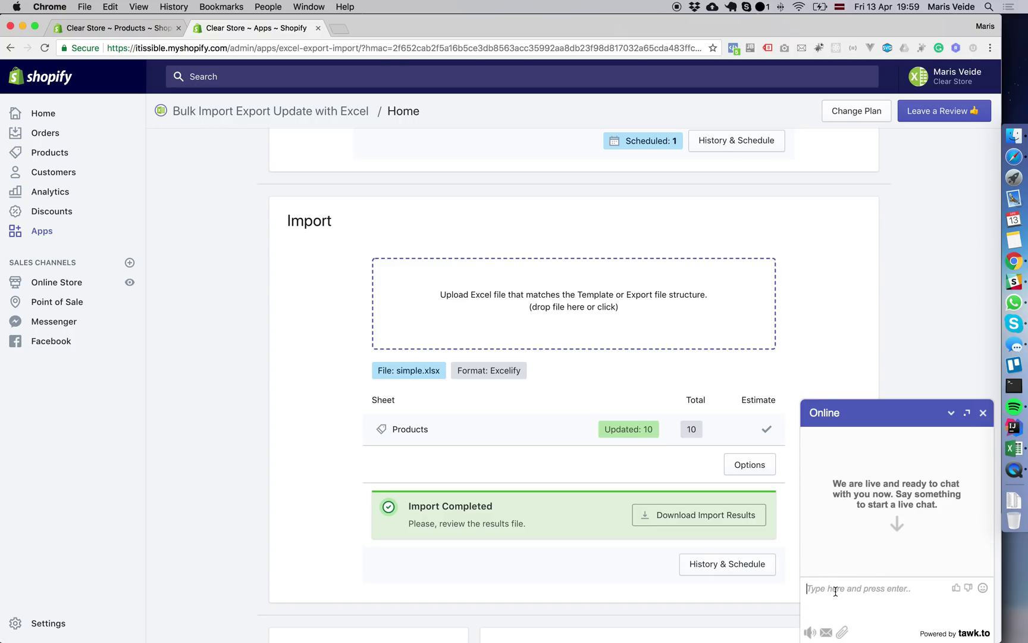
pyautogui.click(983, 412)
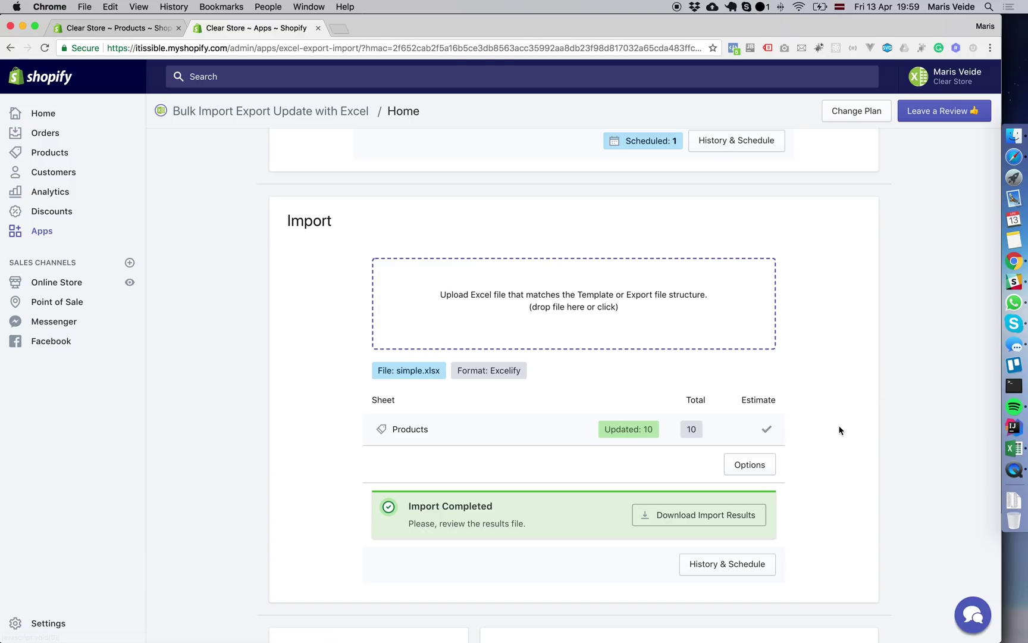
pyautogui.scroll(10, 801, 427)
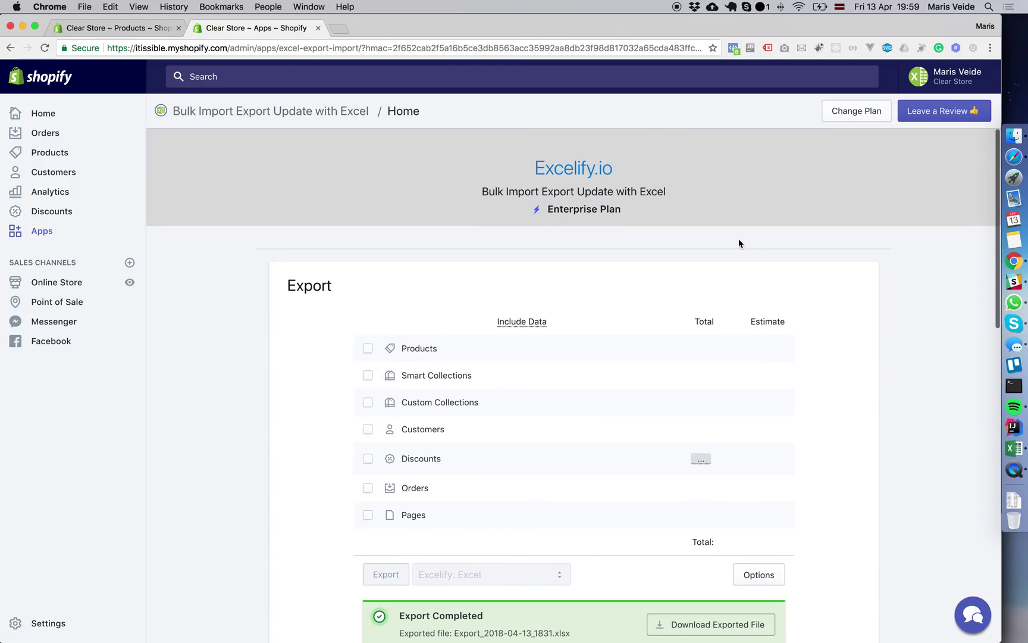